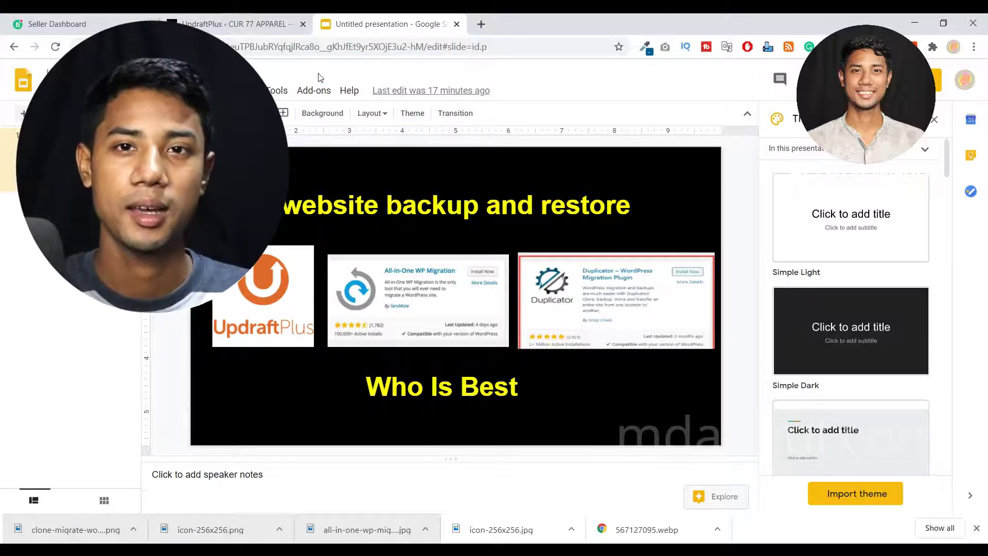
Switch to the WordPress site's UpdraftPlus page and examine its backup schedule, log message and existing backups.
left_click(232, 24)
scroll(143, 334, "down", 3)
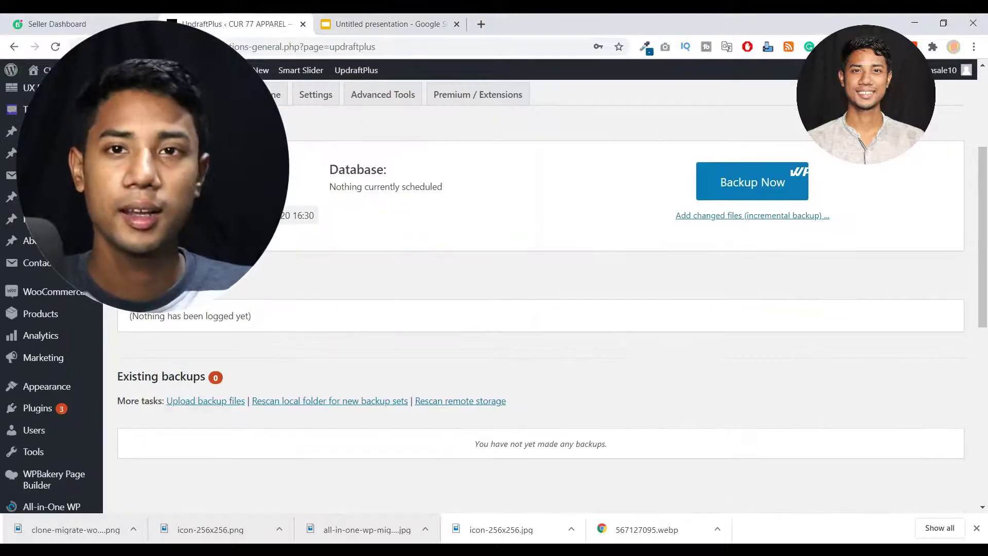
mouse_move(62, 291)
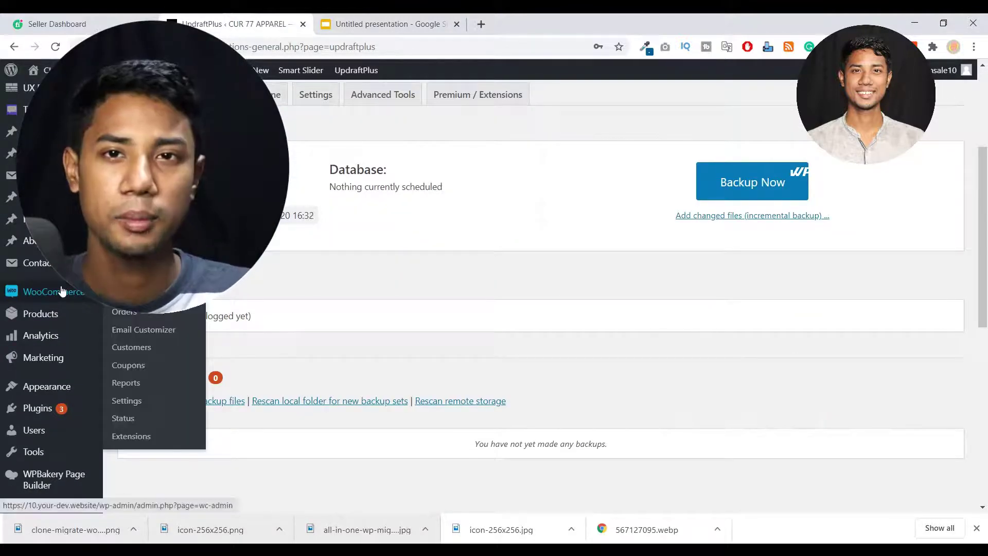
scroll(61, 291, "up", 2)
scroll(31, 273, "down", 7)
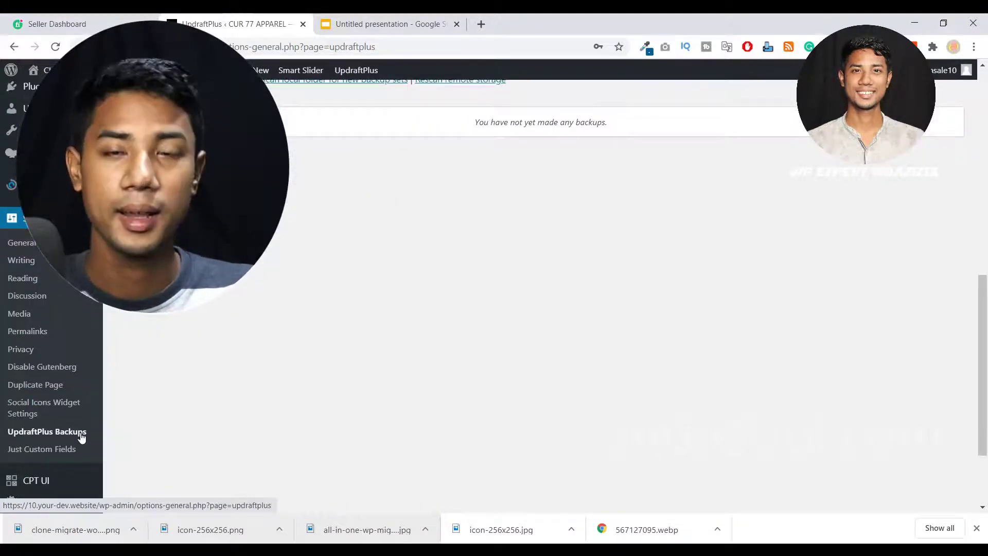
scroll(331, 431, "up", 9)
scroll(242, 396, "down", 3)
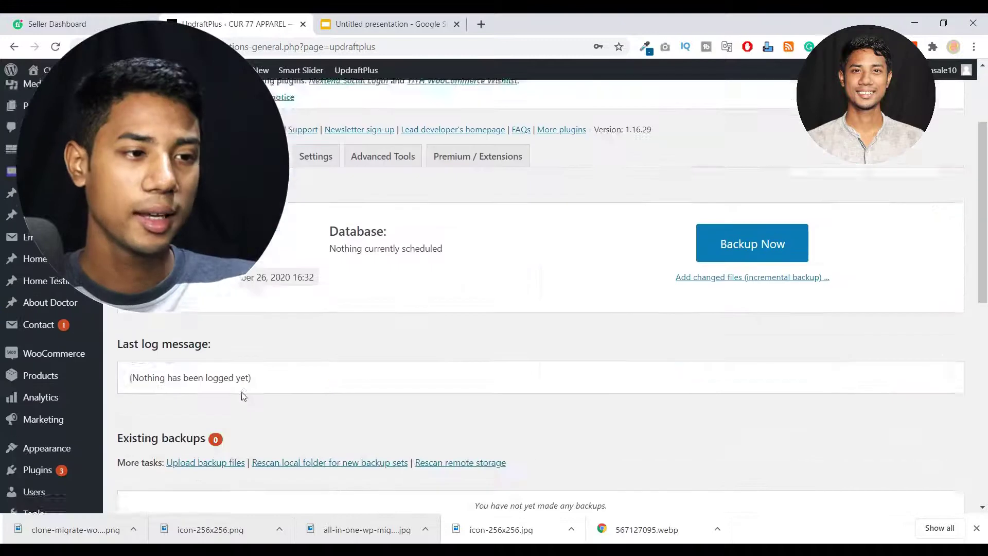
scroll(766, 205, "up", 1)
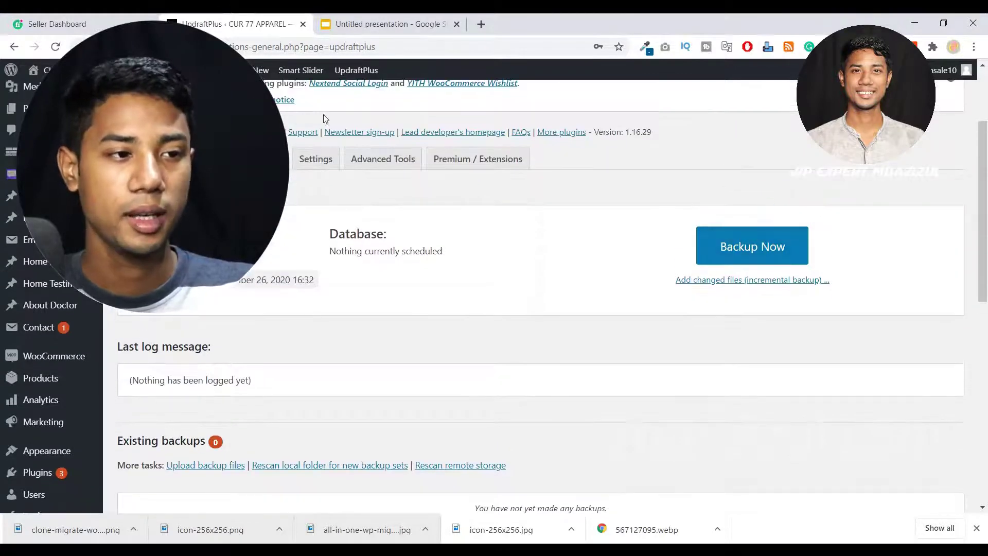
Look over UpdraftPlus's schedule and remote storage settings, and view the new backup options without starting a backup.
left_click(294, 160)
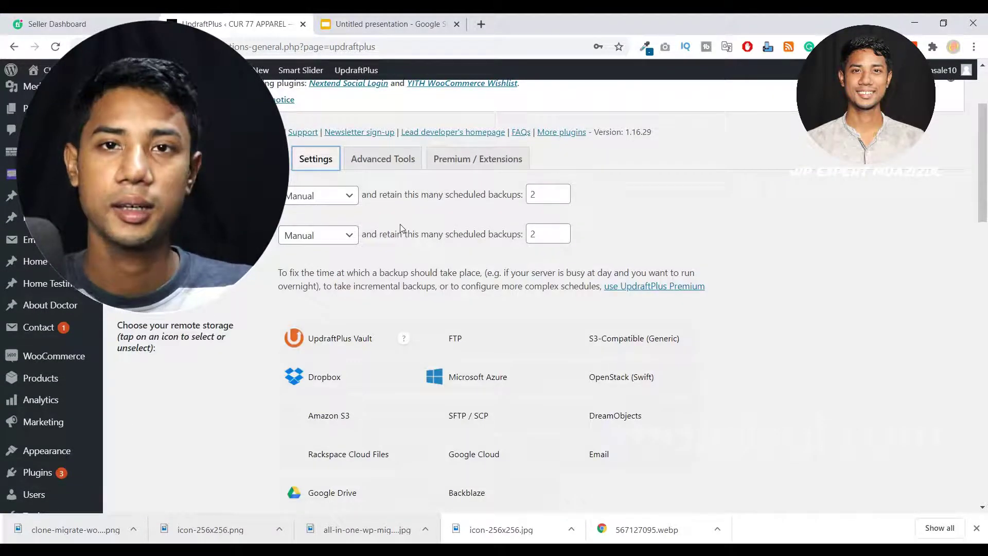
left_click(257, 159)
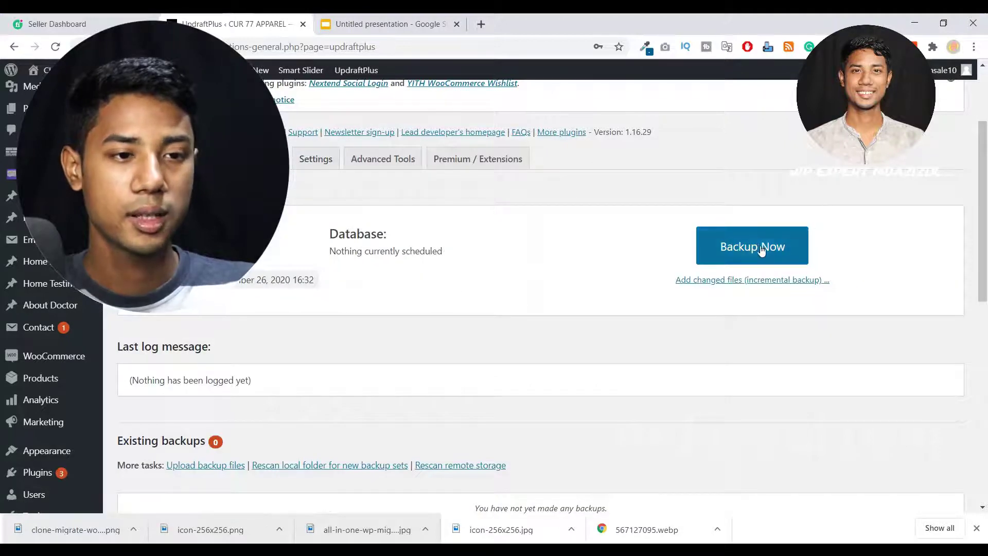
left_click(740, 248)
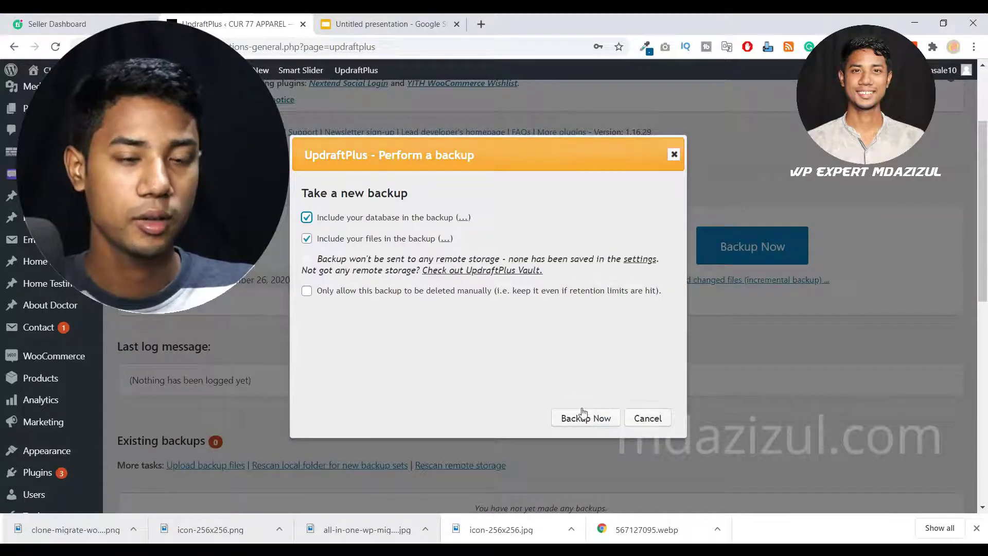
left_click(647, 422)
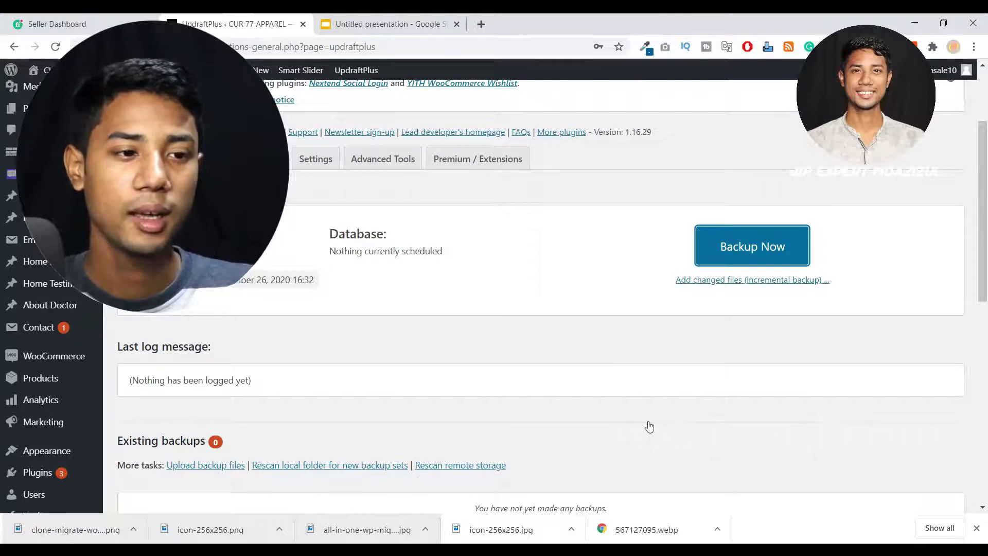
Close the browser's downloads bar and show the UpdraftPlus area for uploading backup files.
scroll(773, 354, "down", 4)
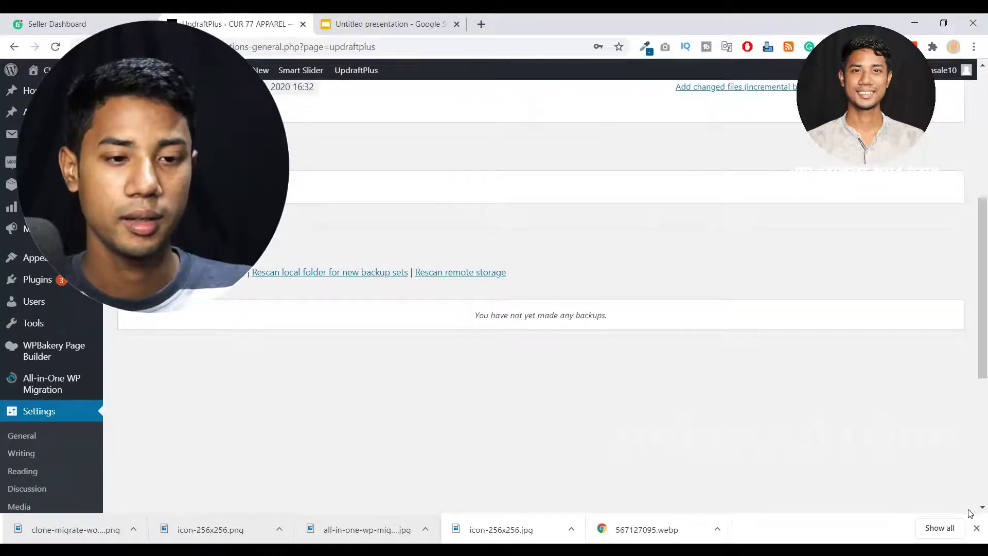
left_click(976, 528)
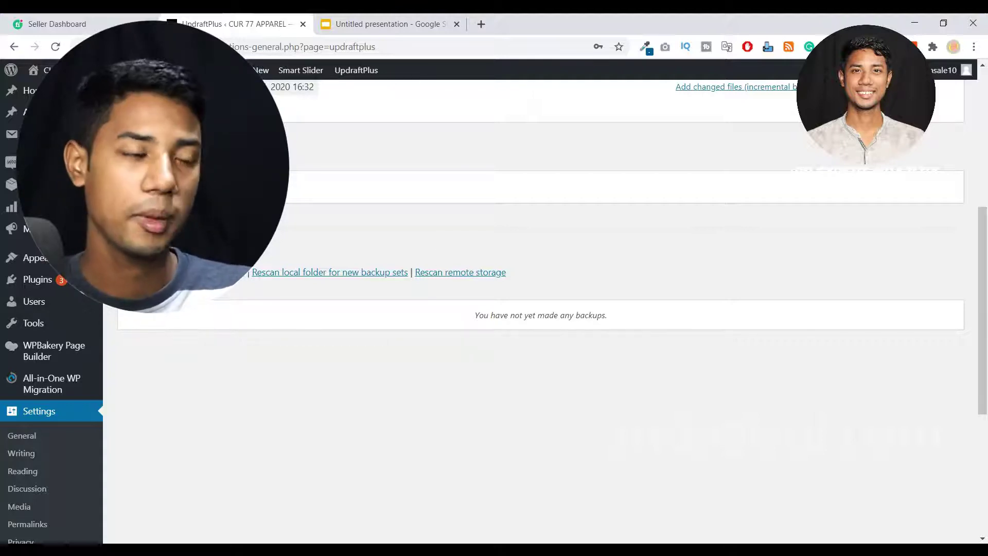
left_click(230, 278)
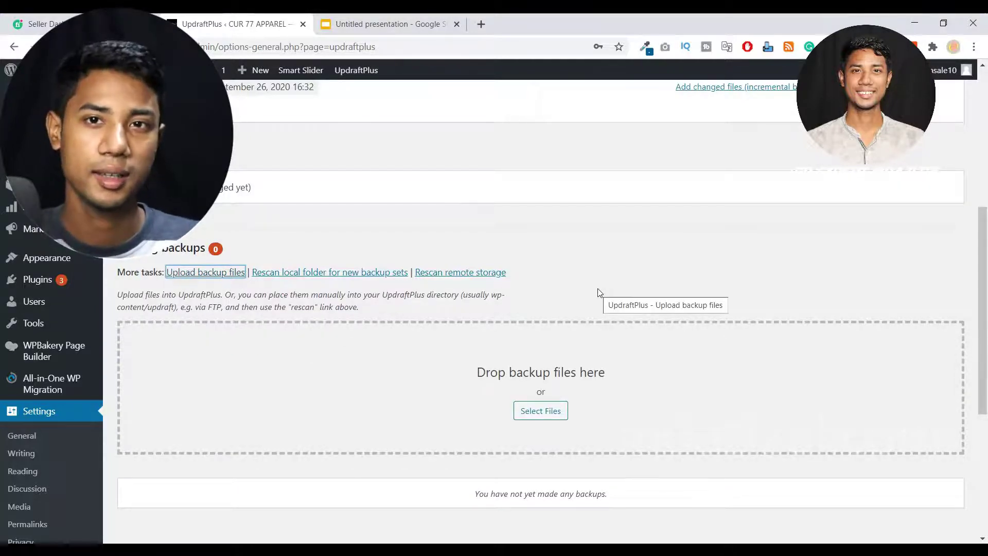
Open the All-in-One WP Migration export page and look over its sections and export options.
scroll(507, 242, "down", 5)
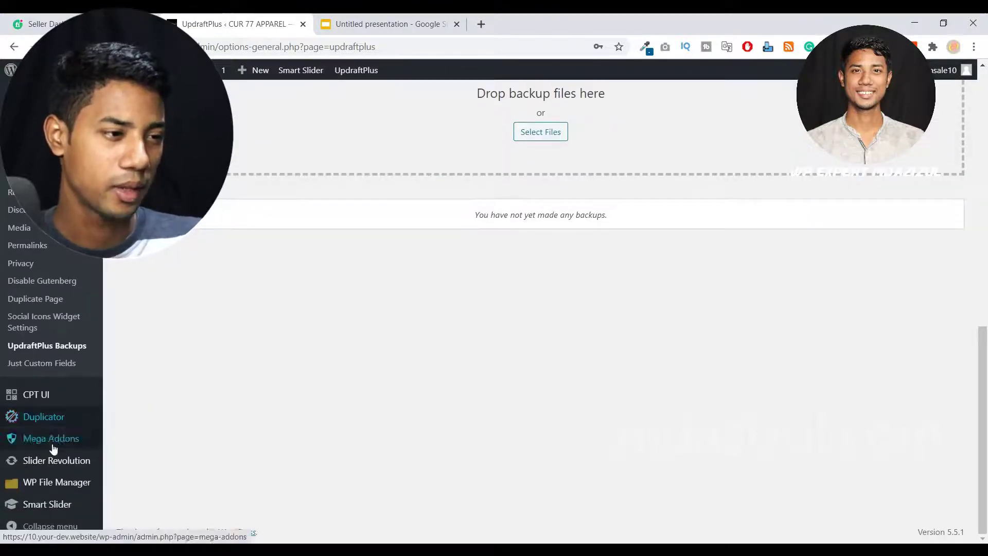
scroll(57, 373, "up", 3)
scroll(55, 355, "up", 1)
left_click(52, 302)
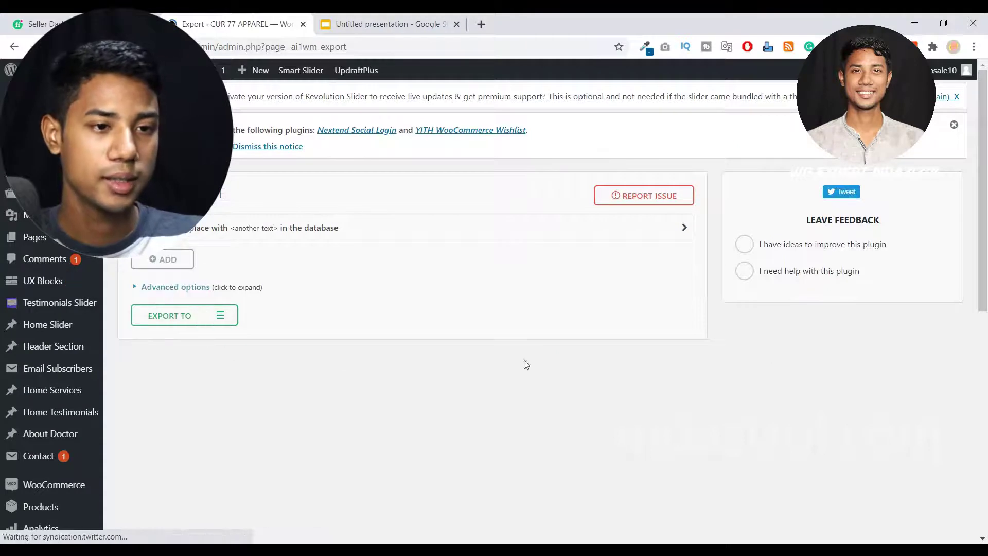
scroll(546, 343, "down", 6)
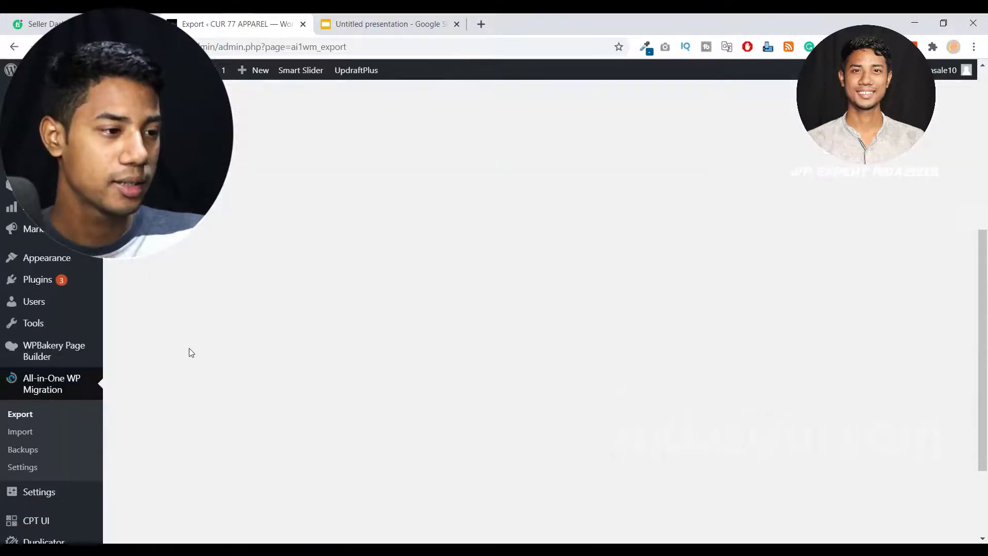
scroll(166, 350, "down", 2)
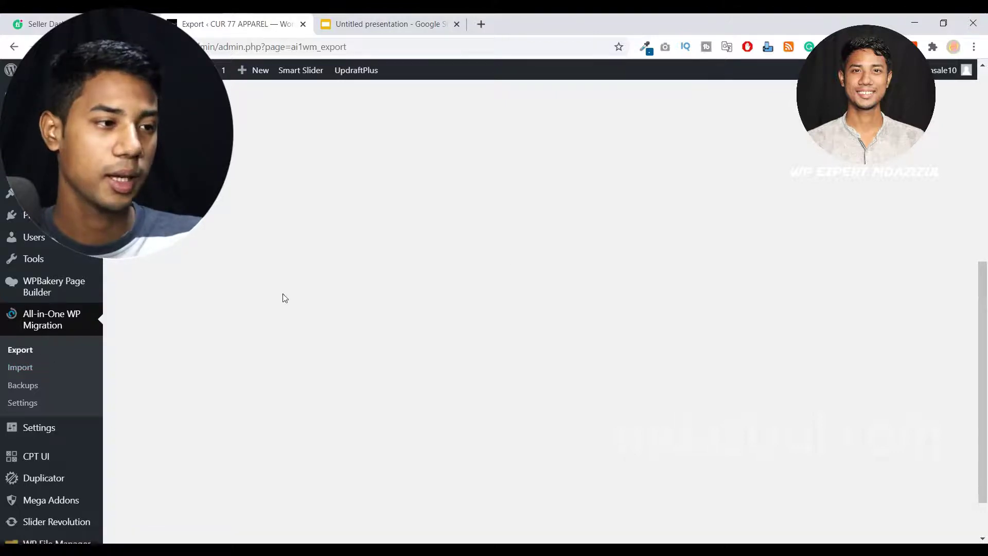
scroll(303, 274, "up", 3)
scroll(315, 267, "up", 5)
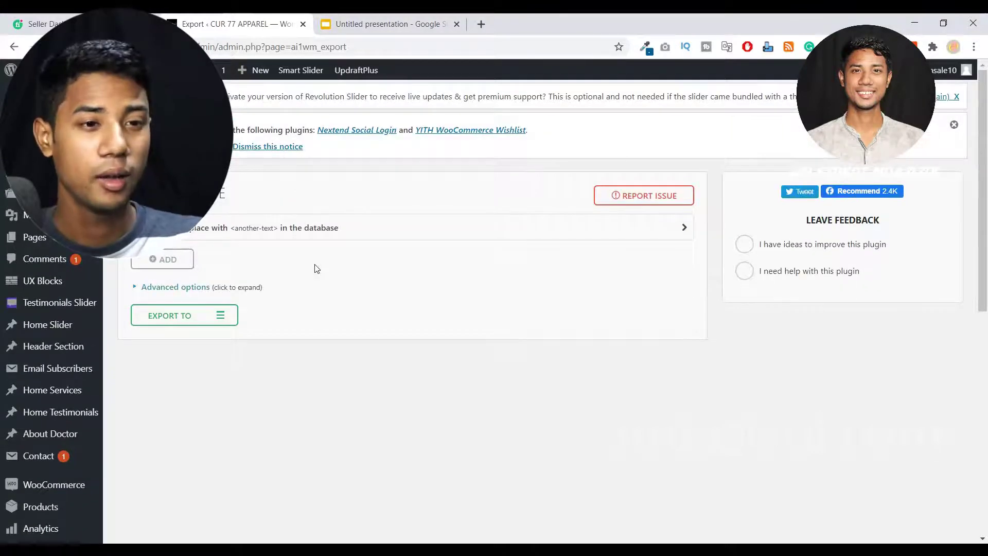
Export the site to a file with All-in-One WP Migration and close the download dialog without downloading.
double_click(177, 317)
left_click(177, 318)
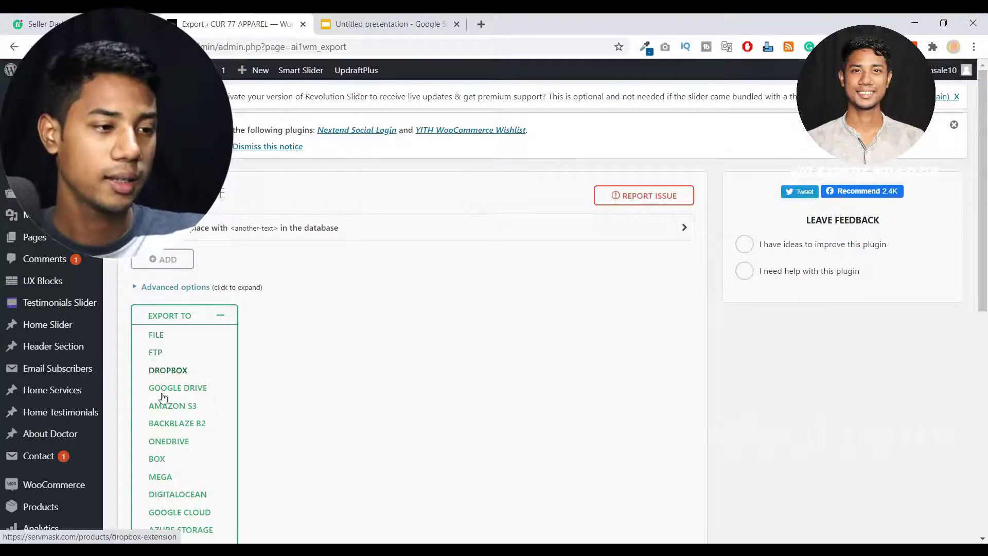
left_click(170, 337)
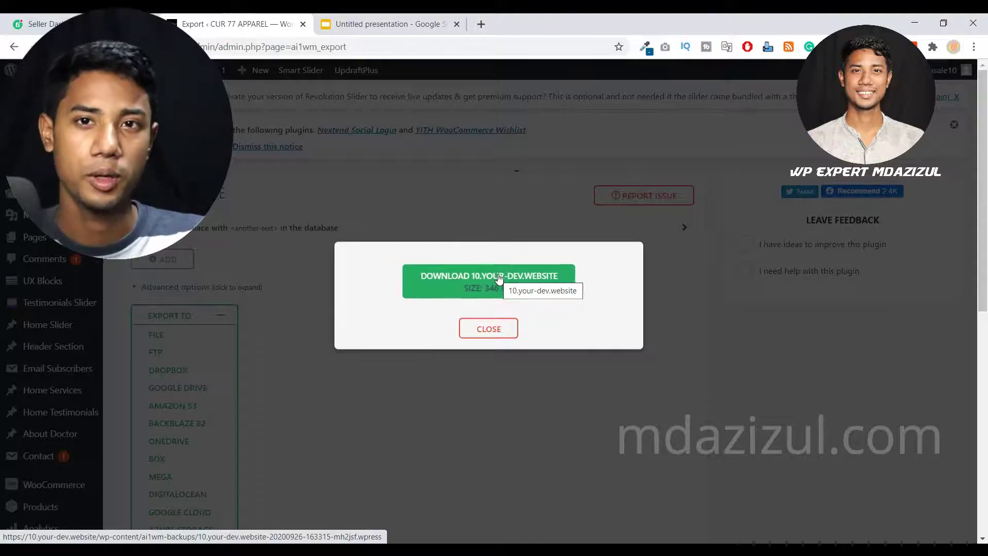
left_click(494, 329)
Open the All-in-One WP Migration backups list and examine the stored .wpress files.
scroll(298, 247, "down", 8)
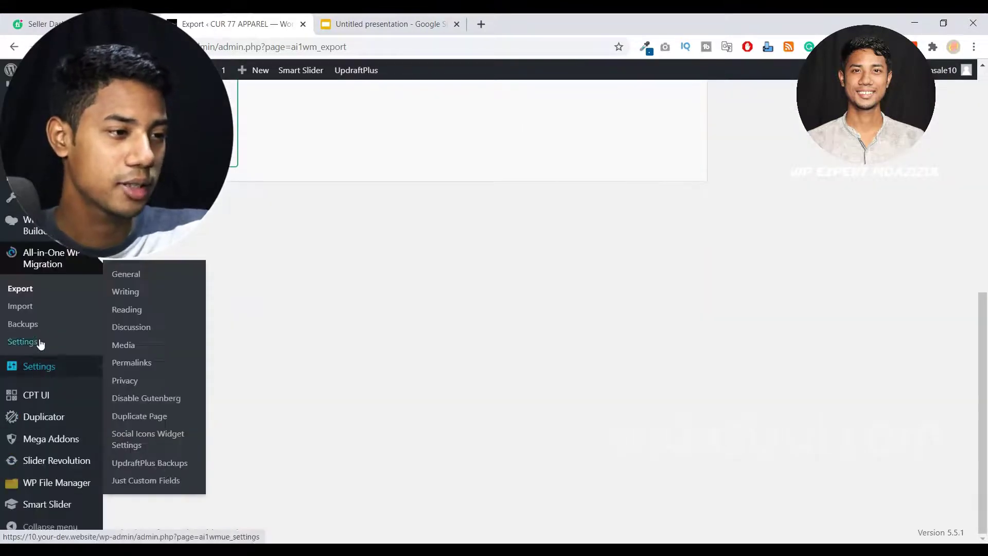
left_click(50, 325)
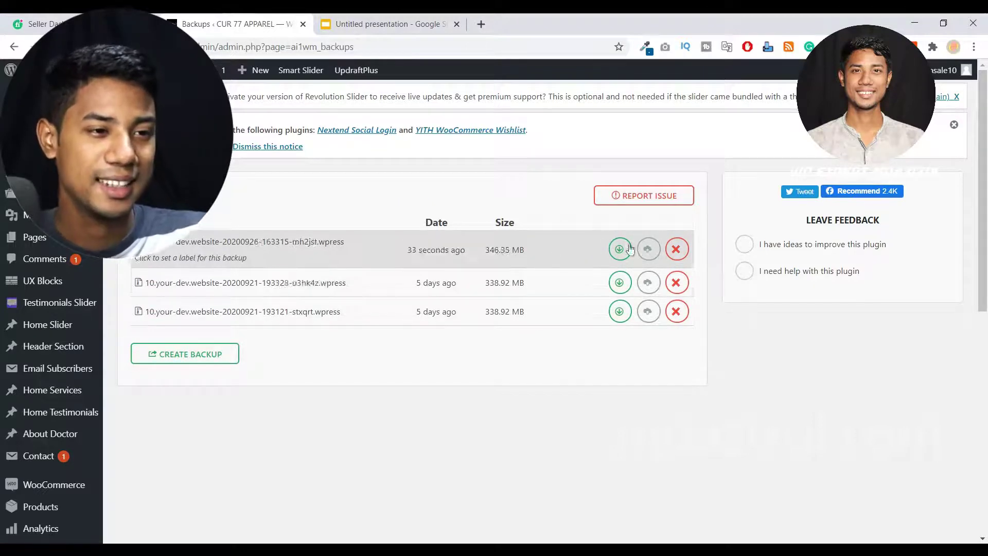
scroll(388, 331, "down", 4)
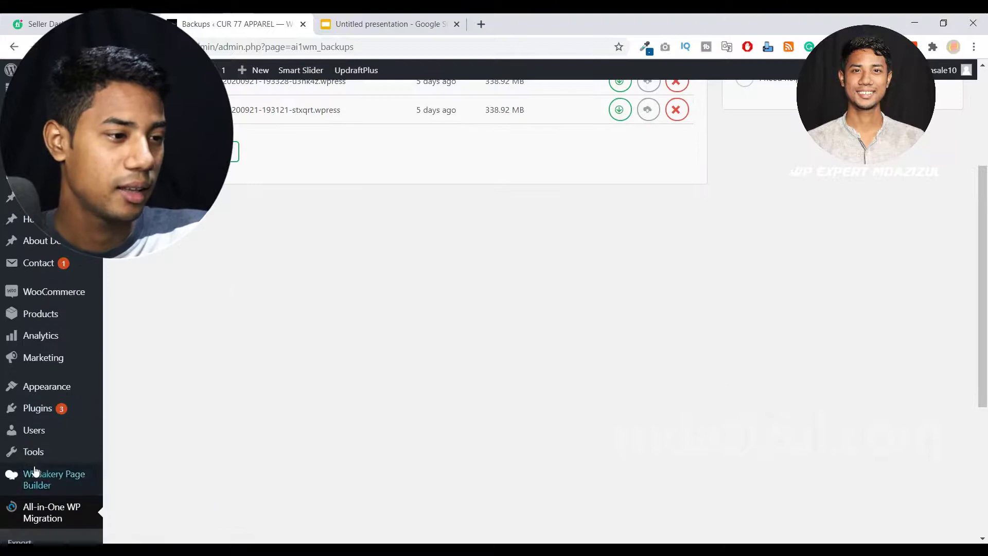
scroll(35, 471, "down", 4)
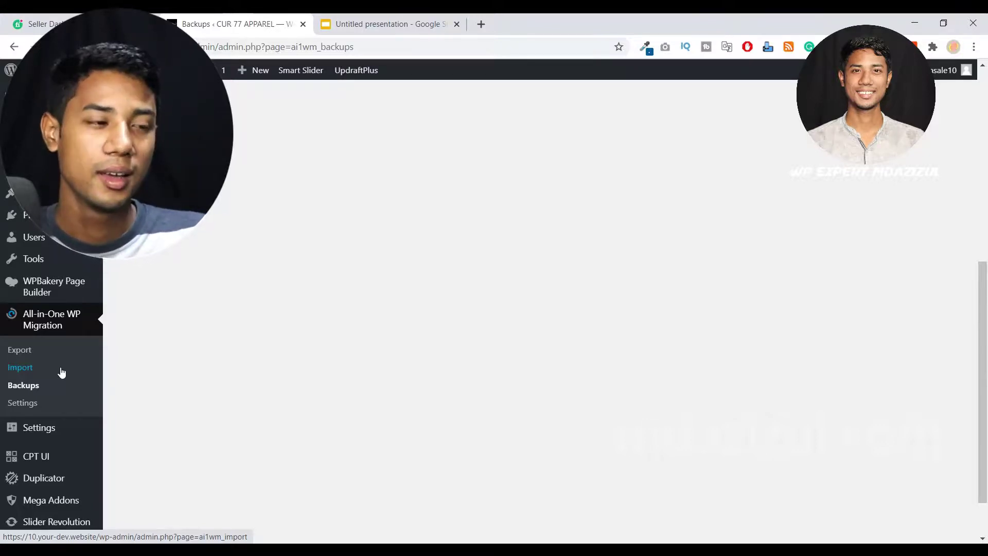
left_click(31, 389)
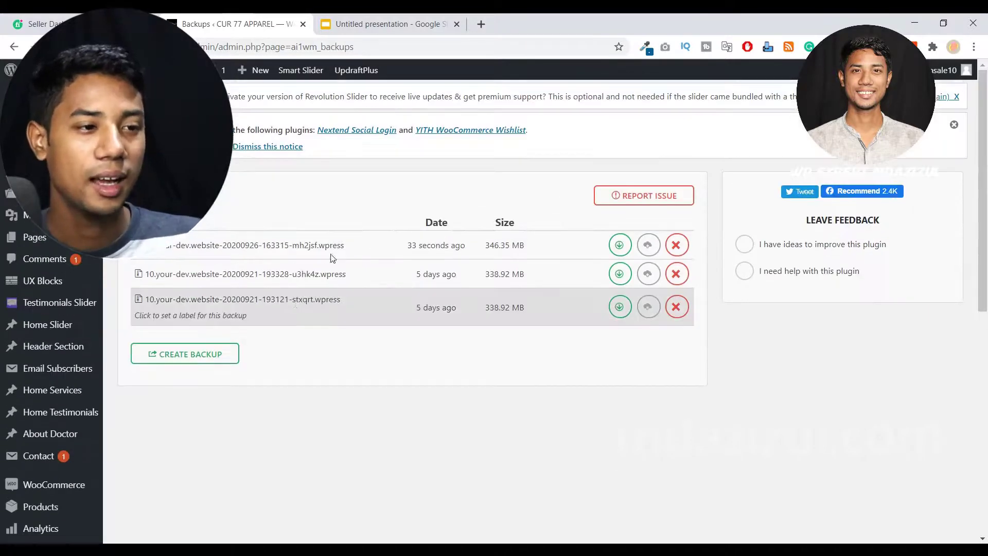
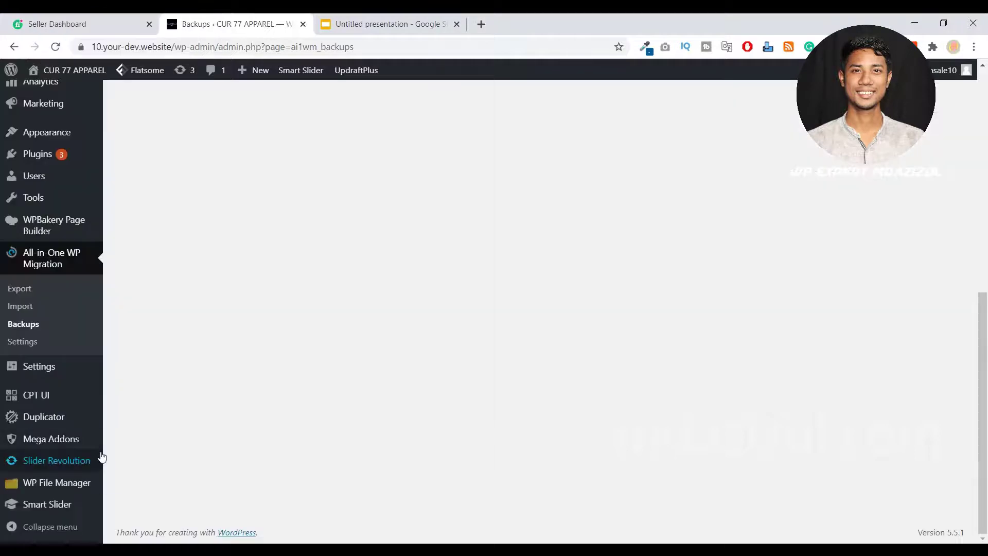
Open Duplicator's packages page and start creating a new package.
mouse_move(76, 426)
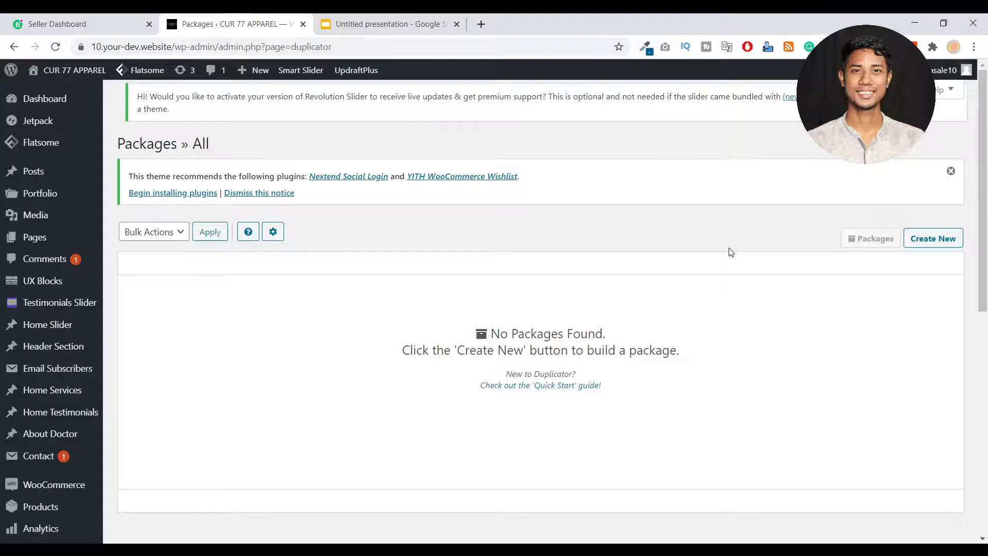
scroll(631, 155, "down", 5)
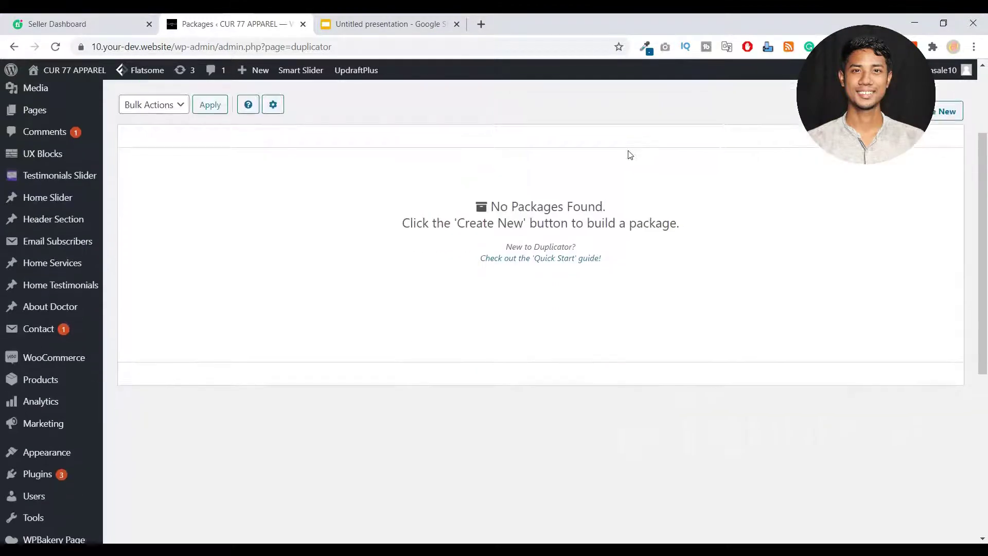
scroll(710, 271, "up", 5)
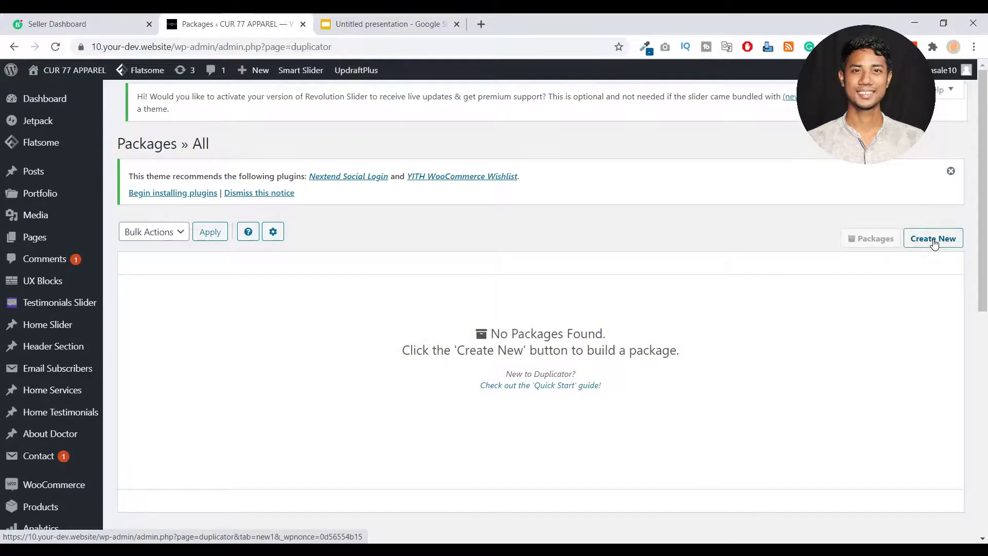
left_click(934, 244)
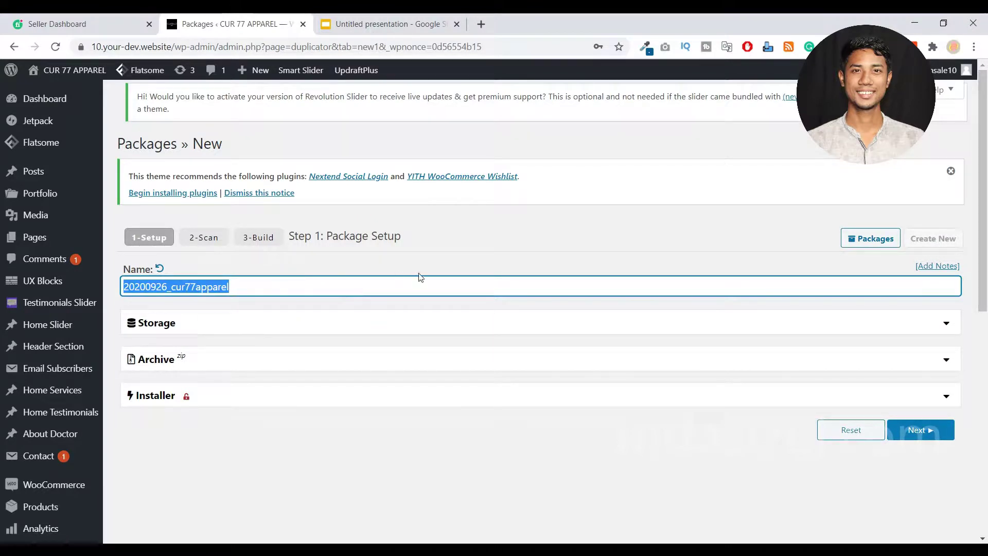
Keep the package name 20200926_cur77apparel with the default setup and run the system scan.
left_click(446, 263)
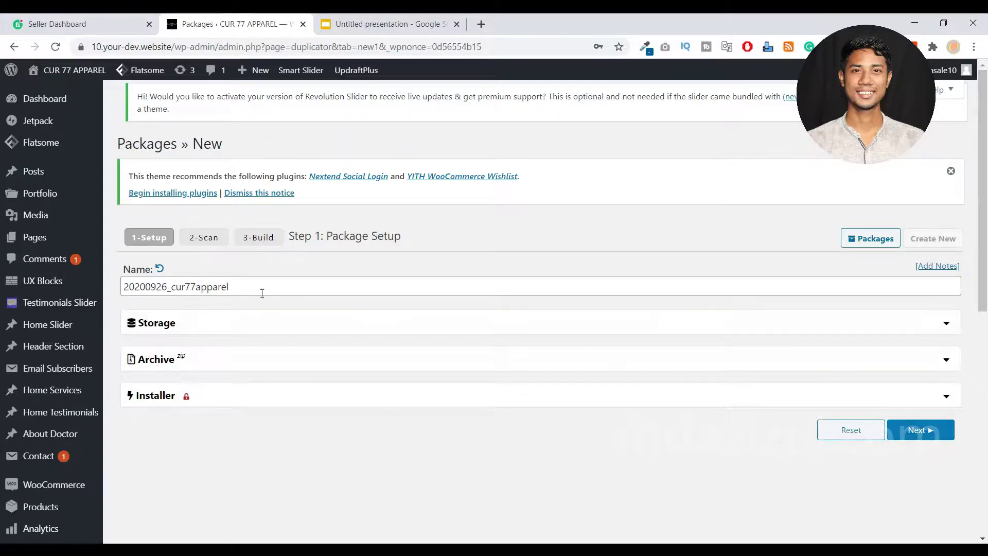
left_click(915, 435)
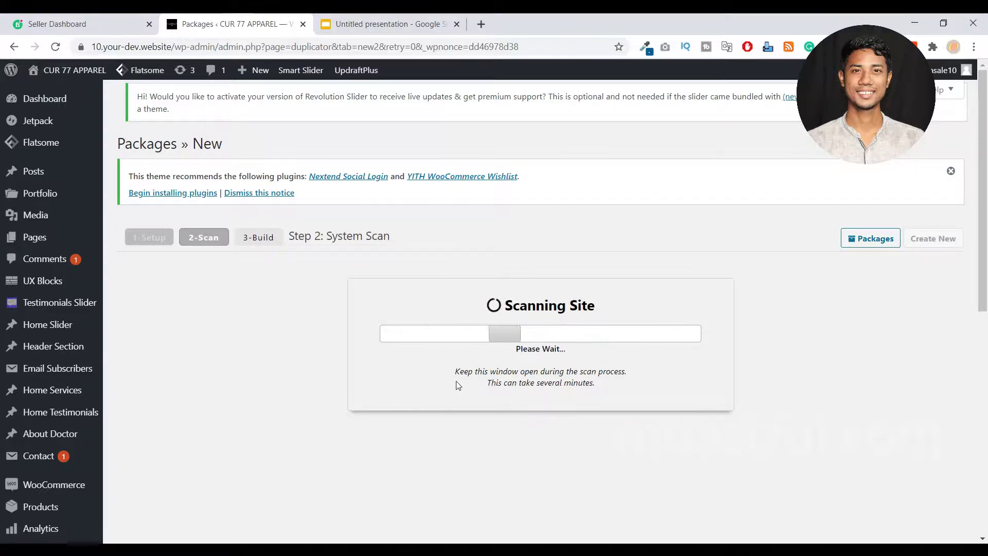
left_click_drag(486, 383, 584, 383)
left_click(588, 384)
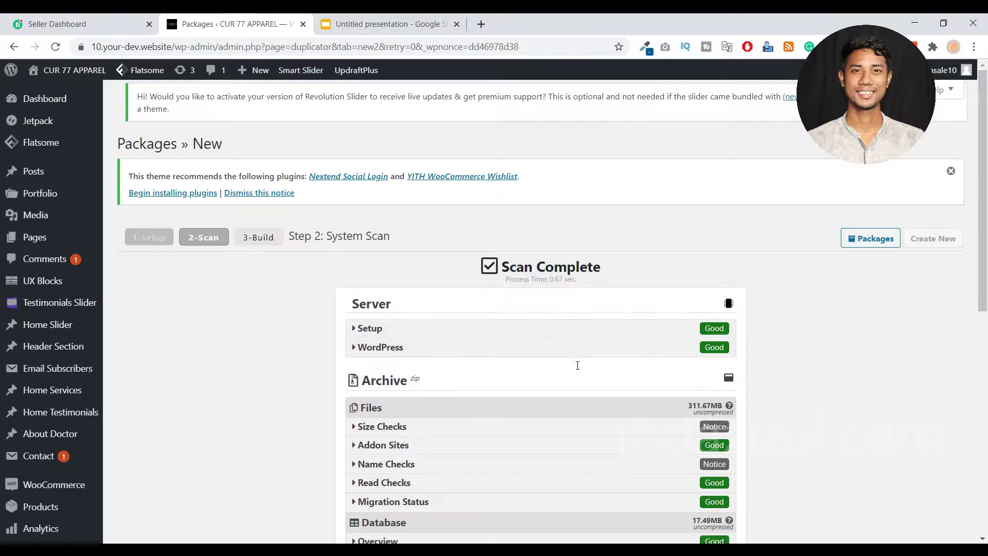
Agree to continue despite the scan notices and start building the Duplicator package.
scroll(602, 278, "down", 5)
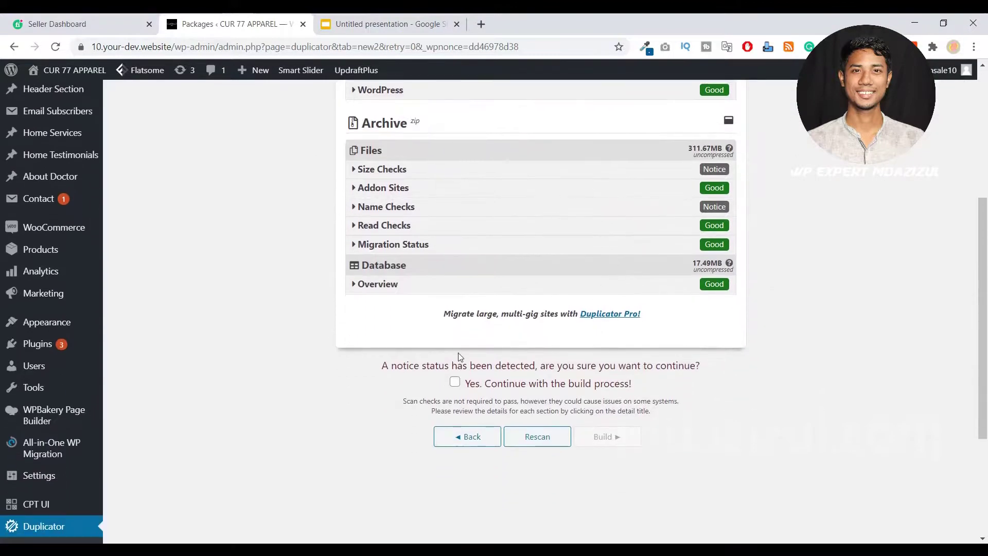
left_click(455, 384)
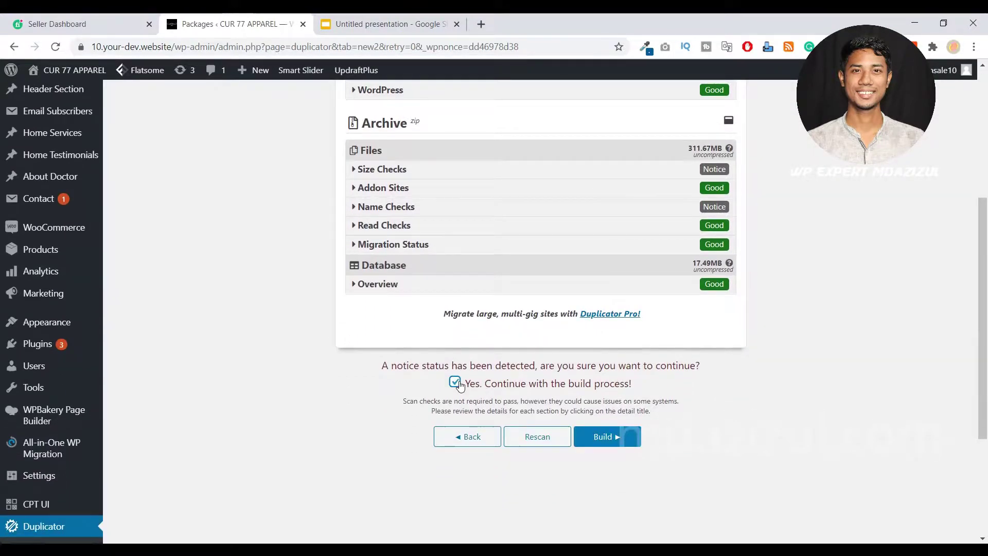
left_click(617, 437)
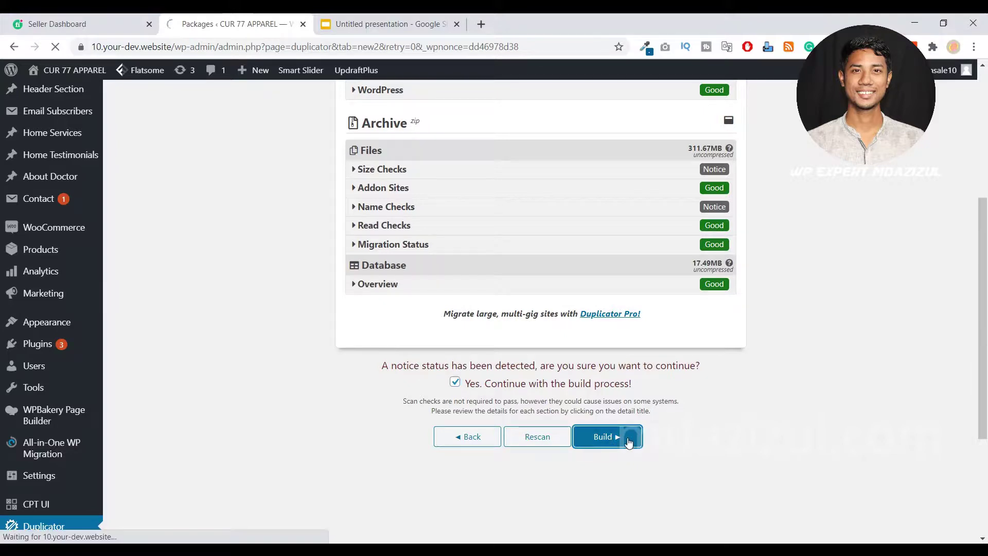
Monitor the Duplicator package build progress and read the note about keeping the window open during the build.
scroll(625, 438, "up", 3)
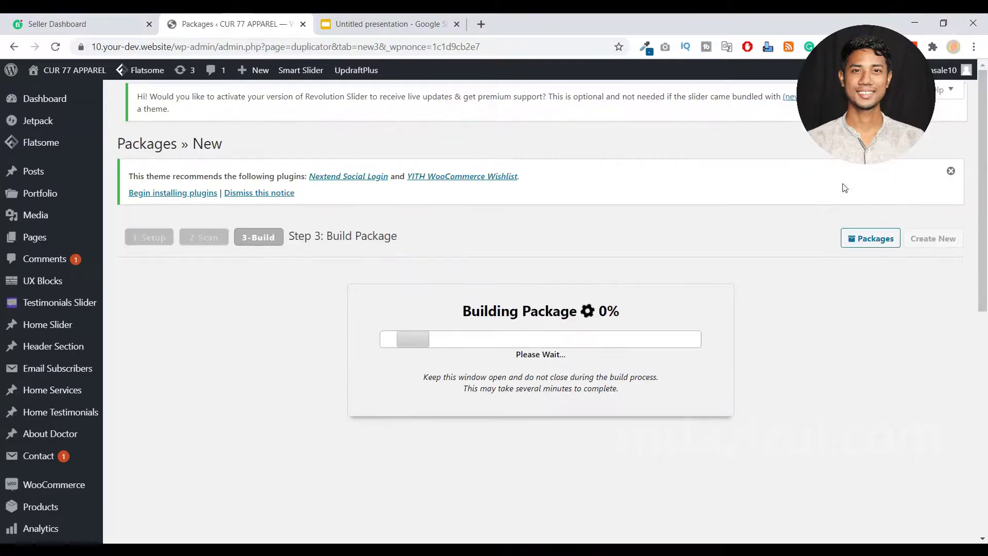
left_click_drag(441, 309, 705, 309)
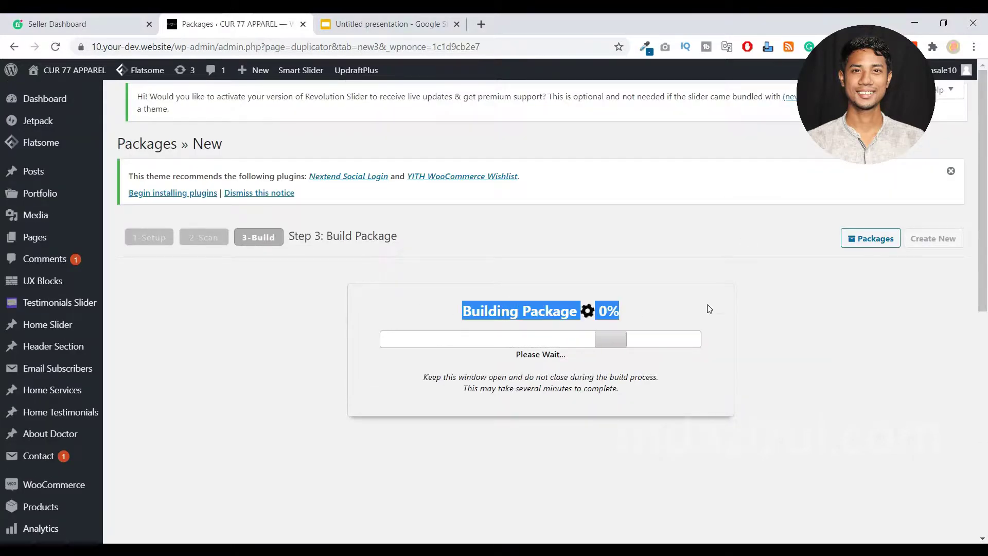
left_click(561, 308)
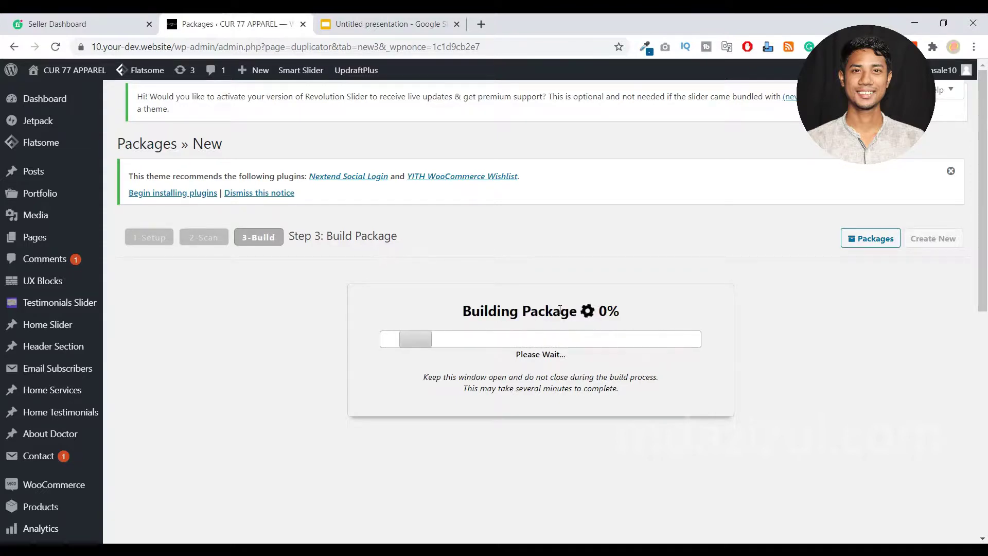
scroll(156, 446, "down", 3)
scroll(36, 488, "down", 3)
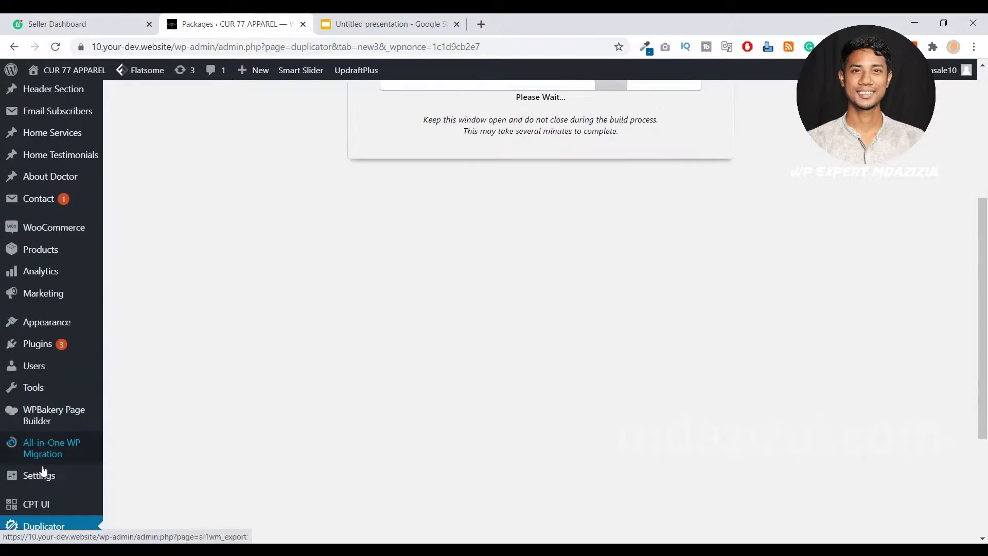
mouse_move(37, 452)
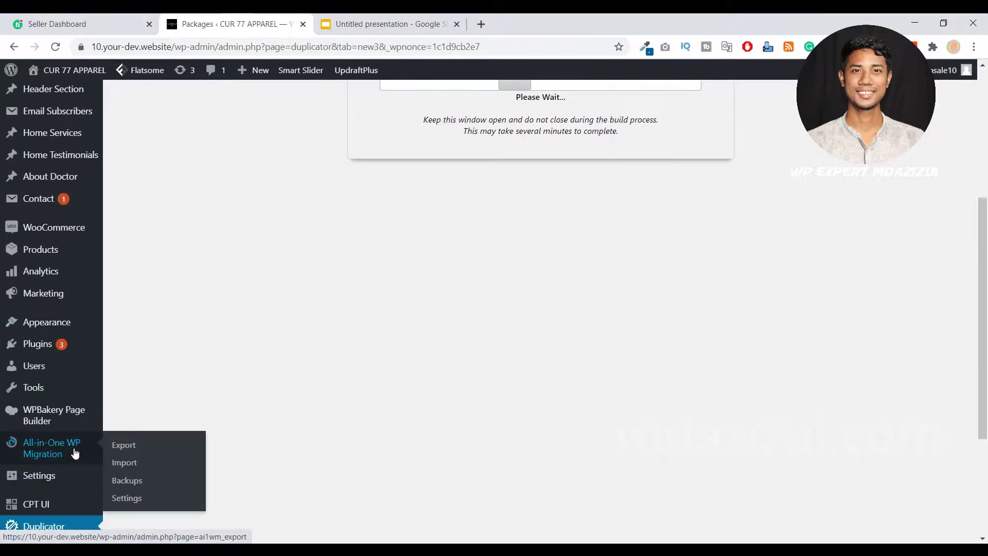
scroll(426, 333, "up", 4)
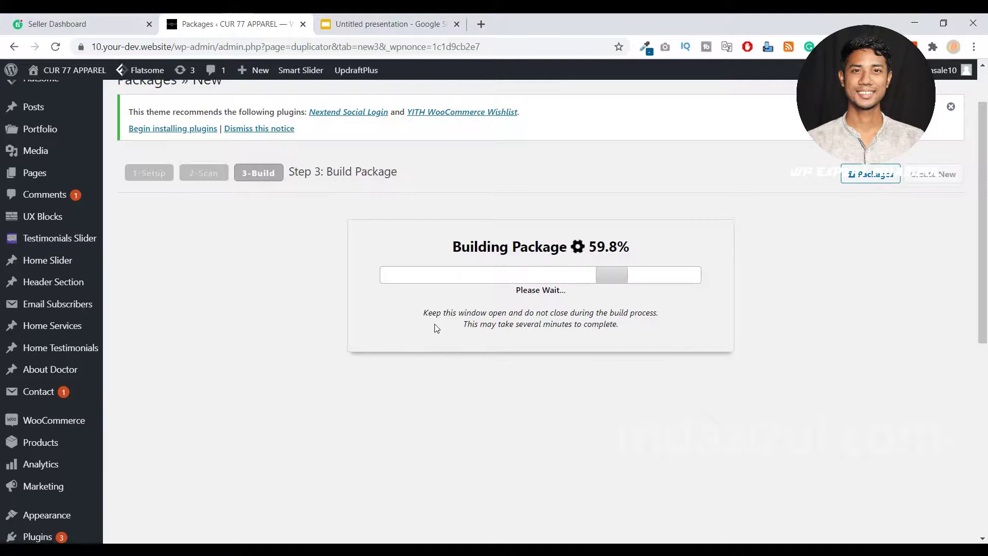
scroll(426, 333, "down", 6)
scroll(443, 357, "up", 6)
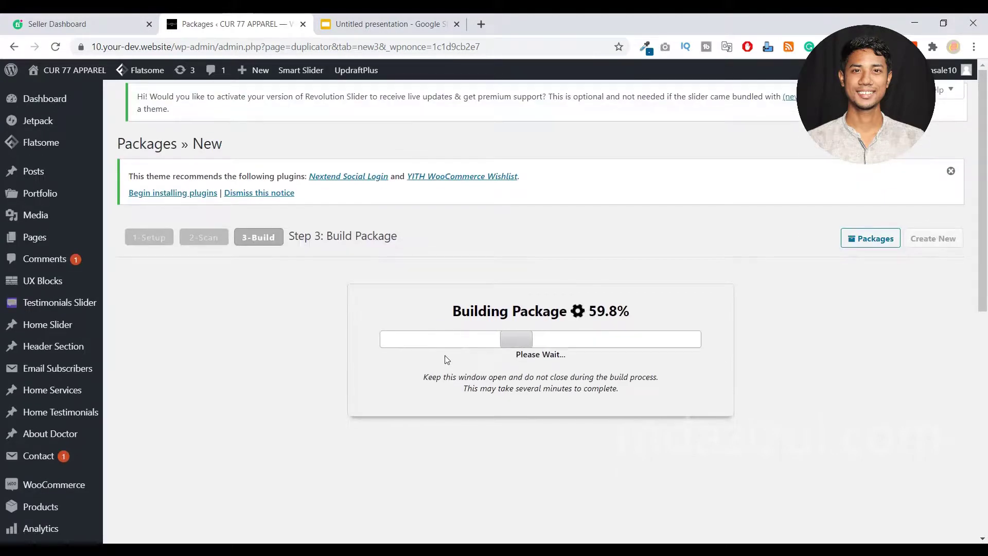
scroll(443, 355, "down", 5)
scroll(260, 370, "up", 2)
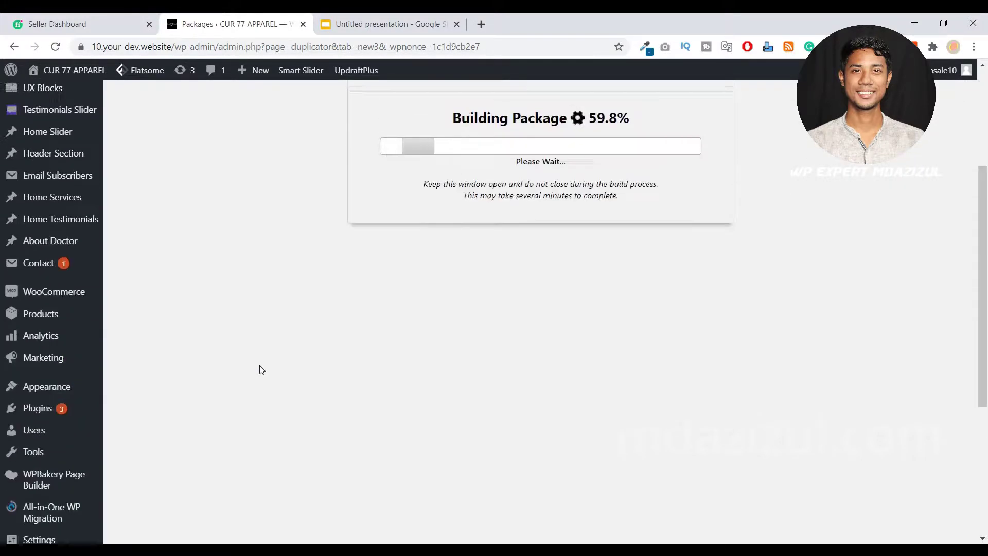
scroll(260, 371, "down", 4)
scroll(148, 387, "up", 7)
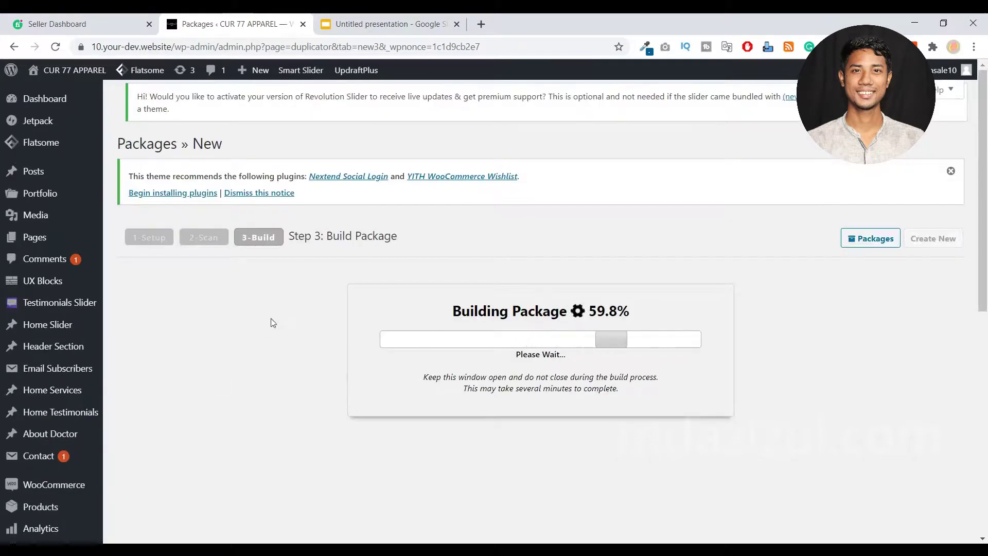
scroll(322, 313, "down", 2)
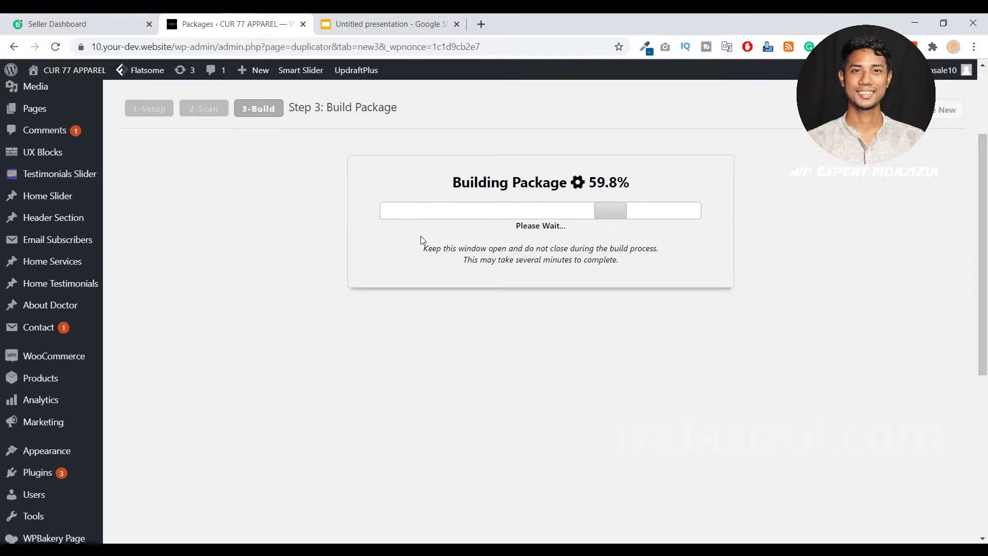
left_click_drag(423, 248, 659, 264)
left_click(709, 273)
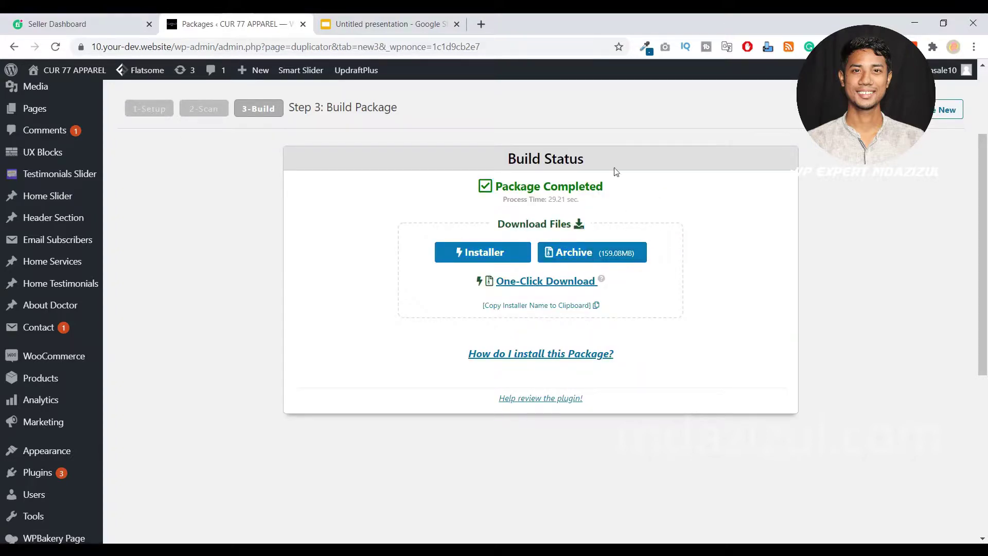
Review the completed package's Installer, Archive and One-Click Download options, and switch to the backup plugin comparison slide in Google Slides.
scroll(645, 229, "up", 1)
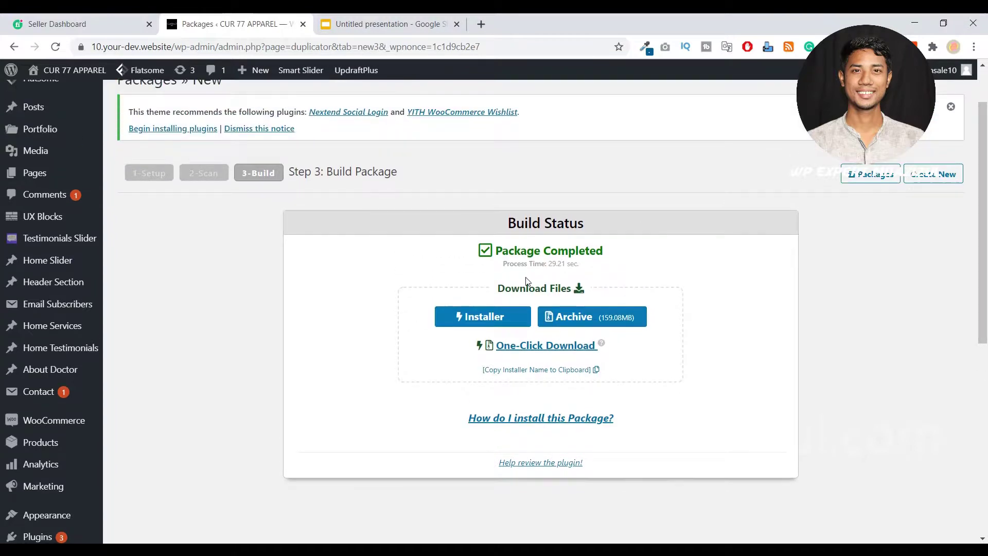
scroll(567, 242, "down", 1)
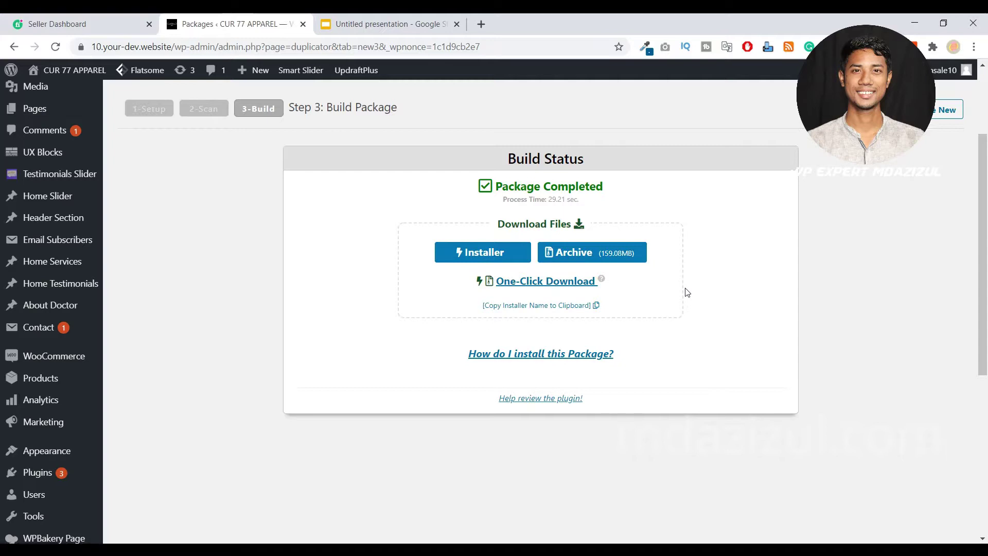
left_click(401, 24)
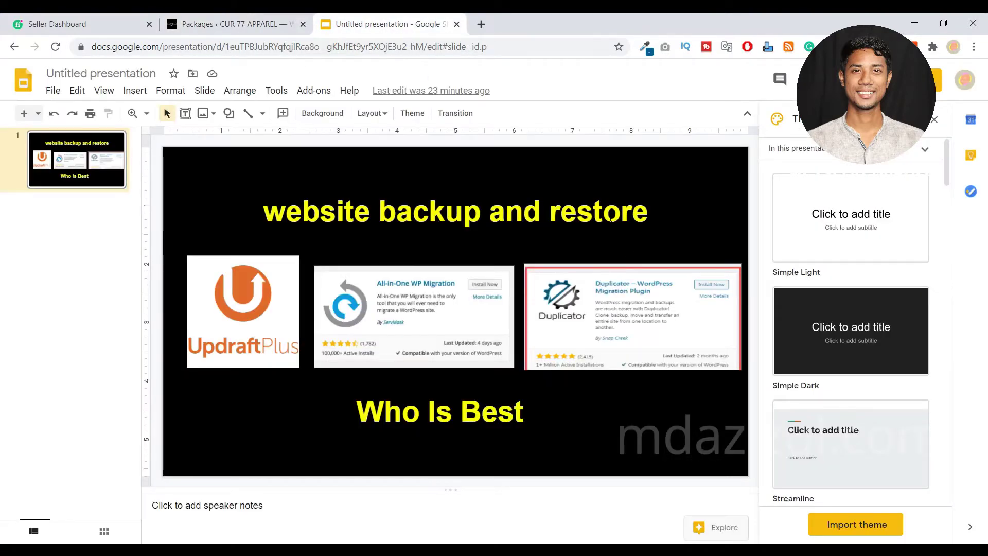